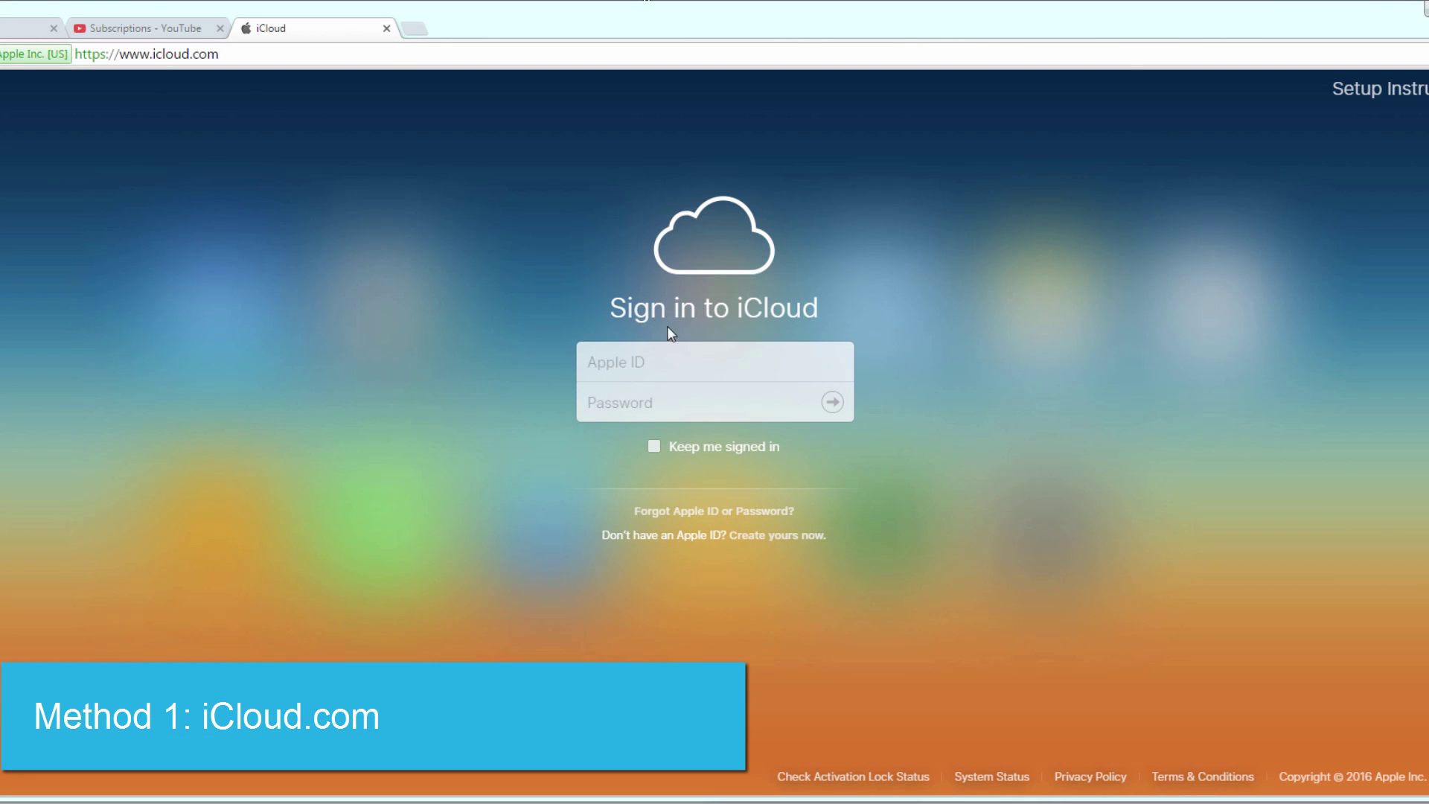
# - Move from the entered Apple ID to the password field on the iCloud sign-in form
pyautogui.press('Tab')
# - Sign in to iCloud.com and launch Notes from the app launcher
pyautogui.click(836, 411)
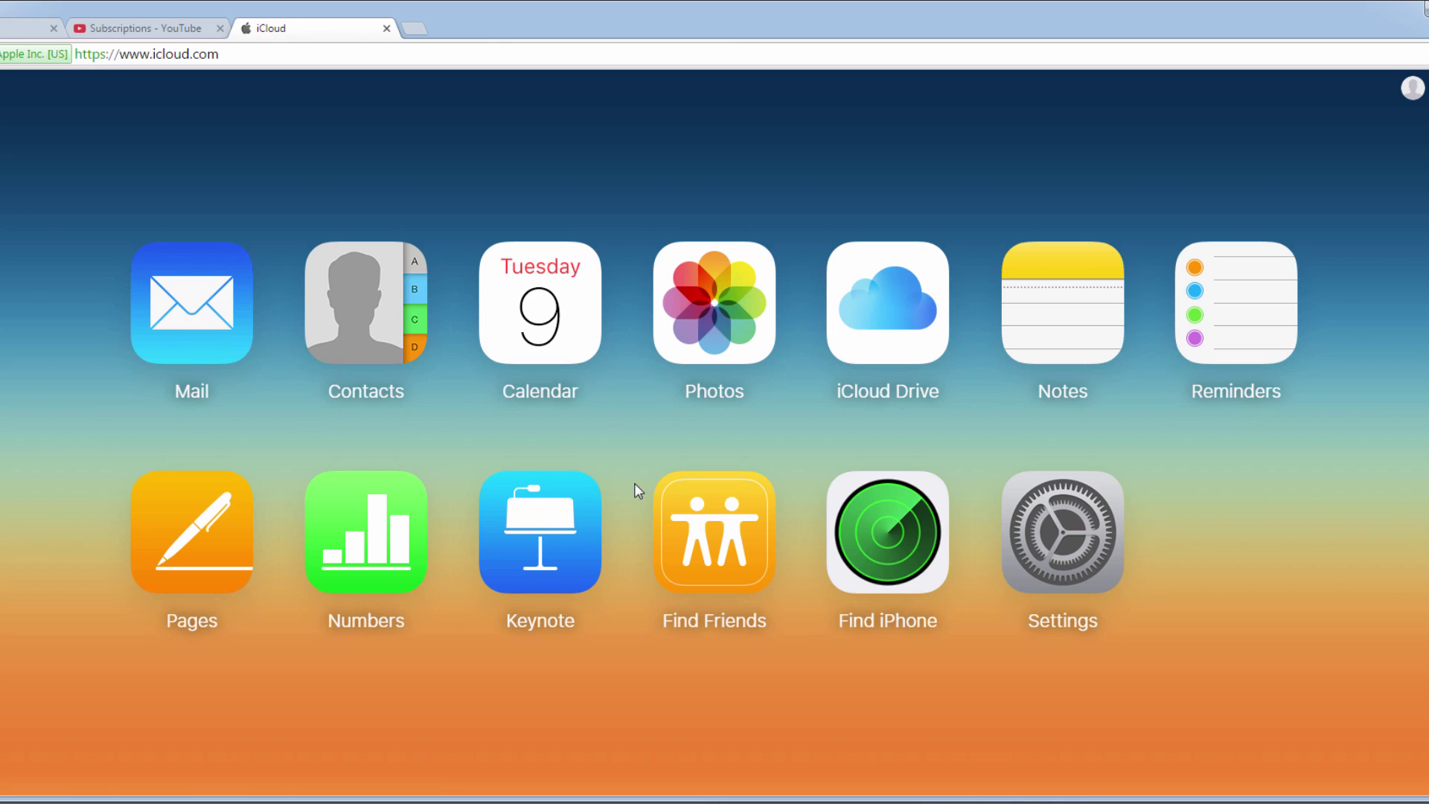
pyautogui.click(1048, 318)
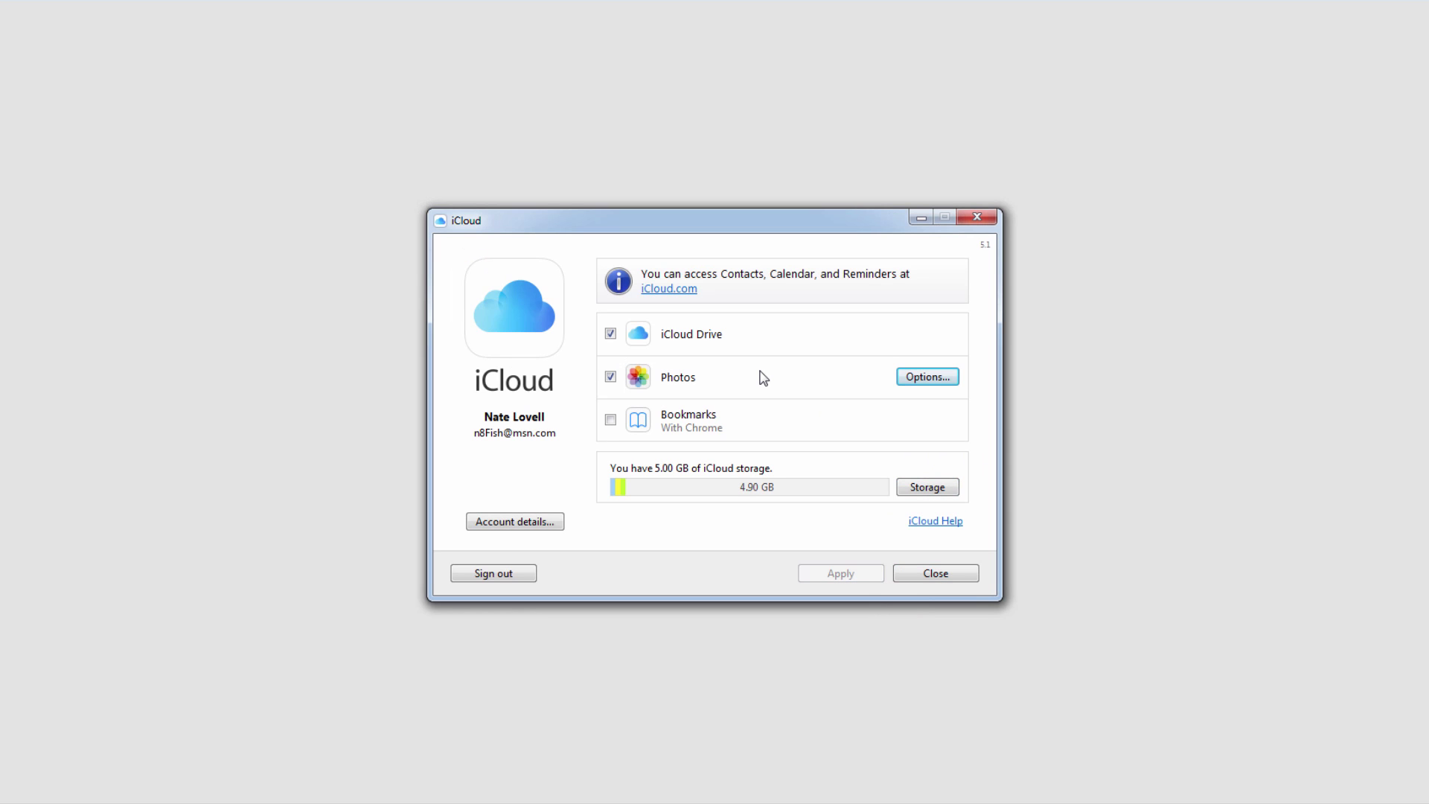
# - Download the Photos library in iCloud for Windows, then sign in to Dr.Fone's iCloud recovery and scan the iPod touch backup
pyautogui.click(919, 382)
pyautogui.click(580, 608)
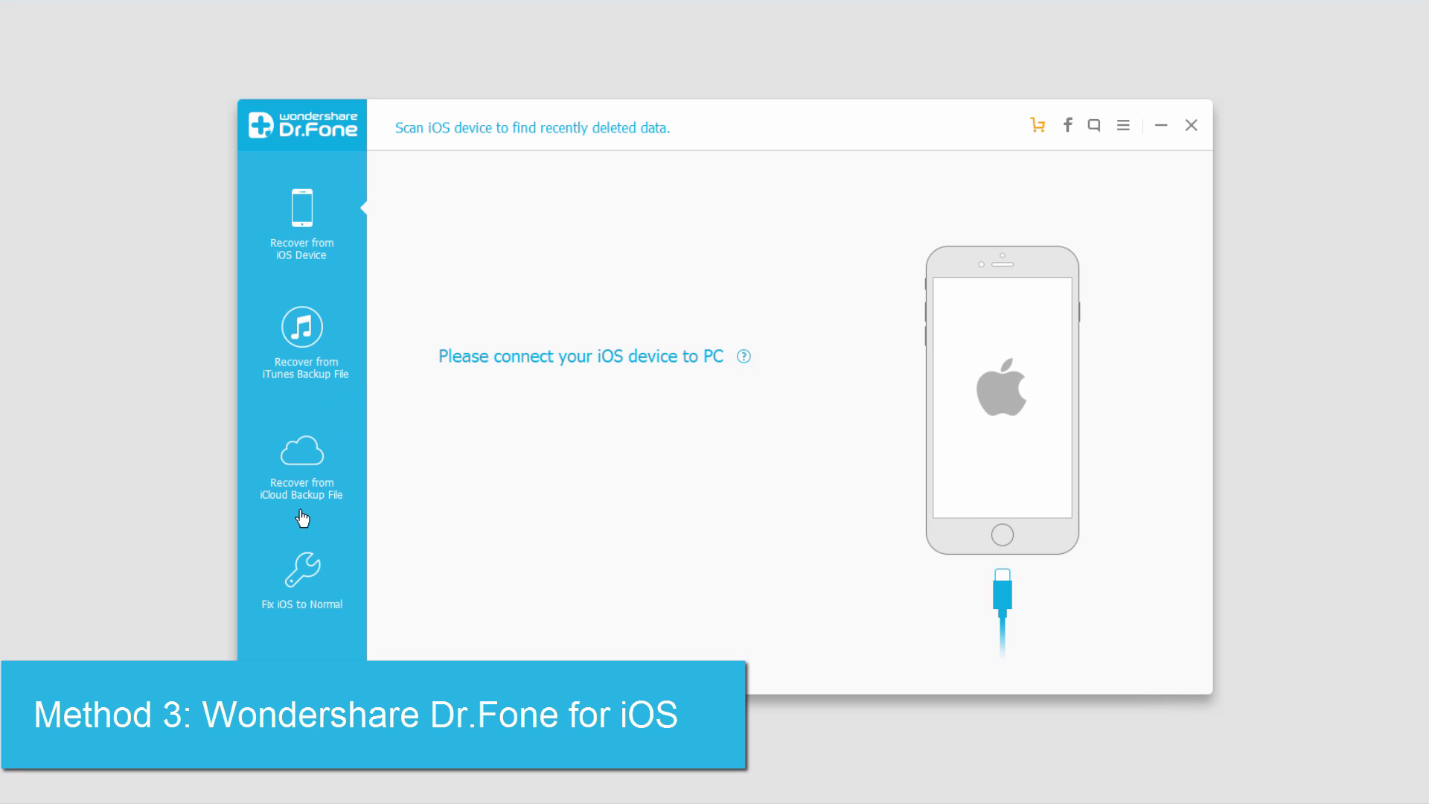
pyautogui.click(293, 452)
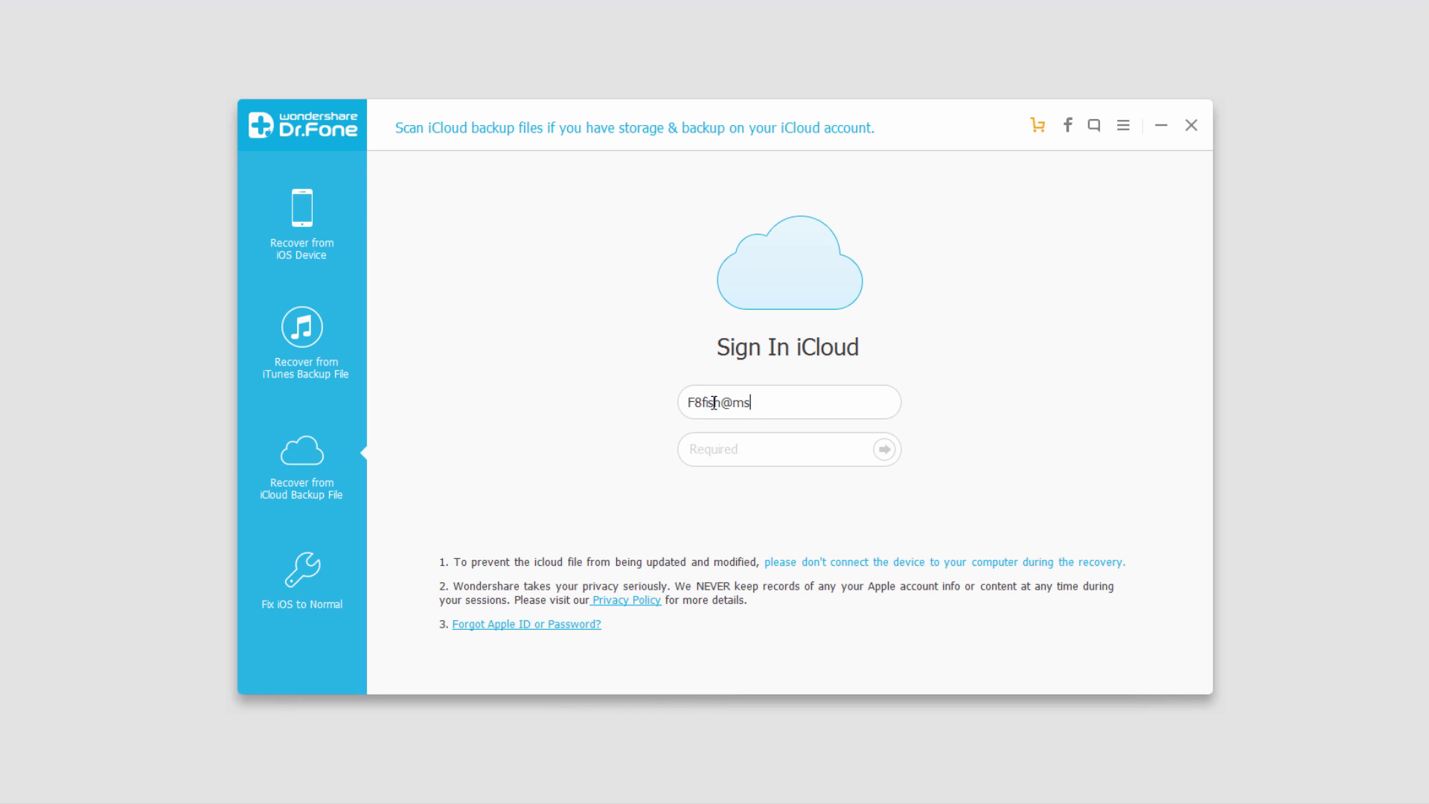
pyautogui.press('Tab')
pyautogui.write('•••••••••')
pyautogui.write('•••')
pyautogui.press('Return')
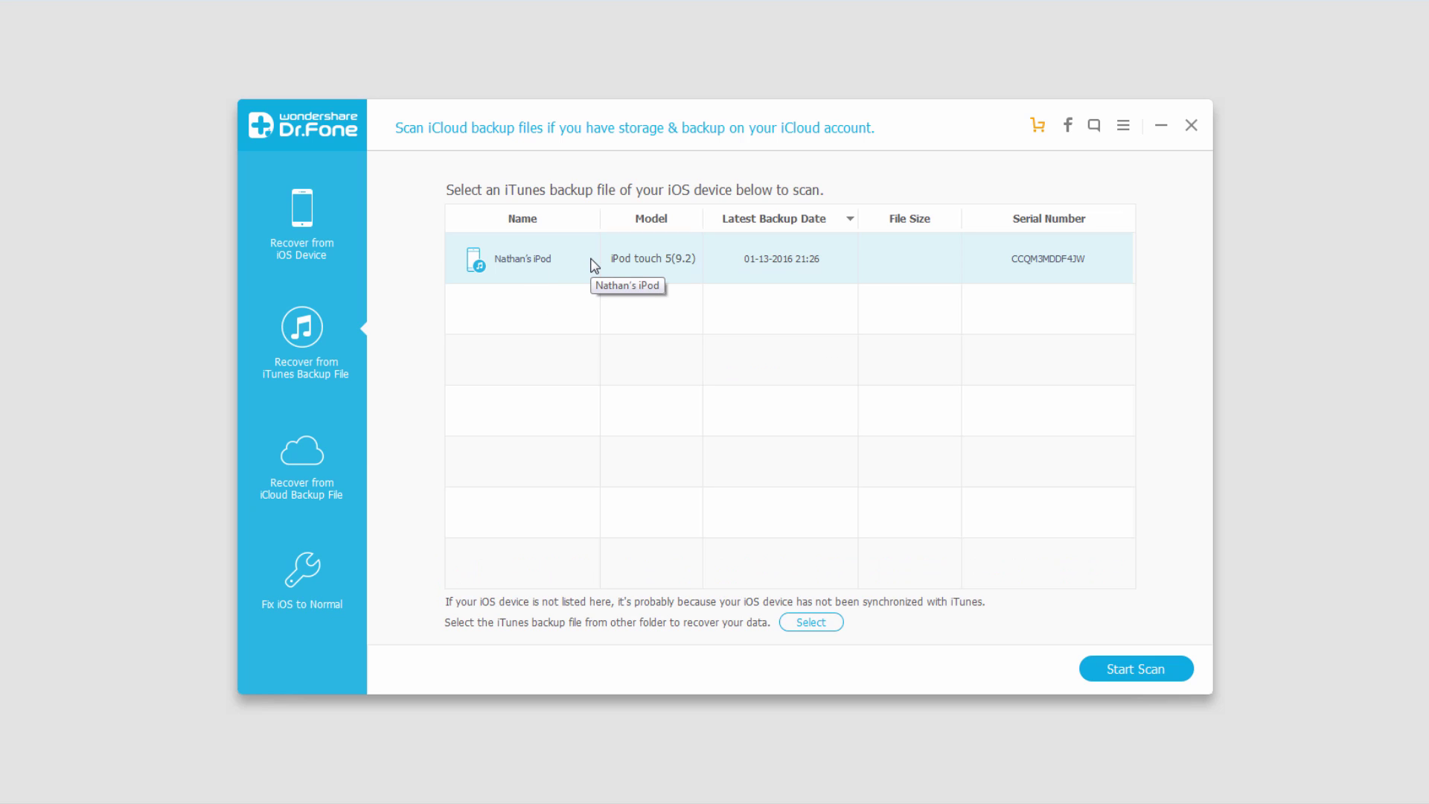
pyautogui.click(1109, 670)
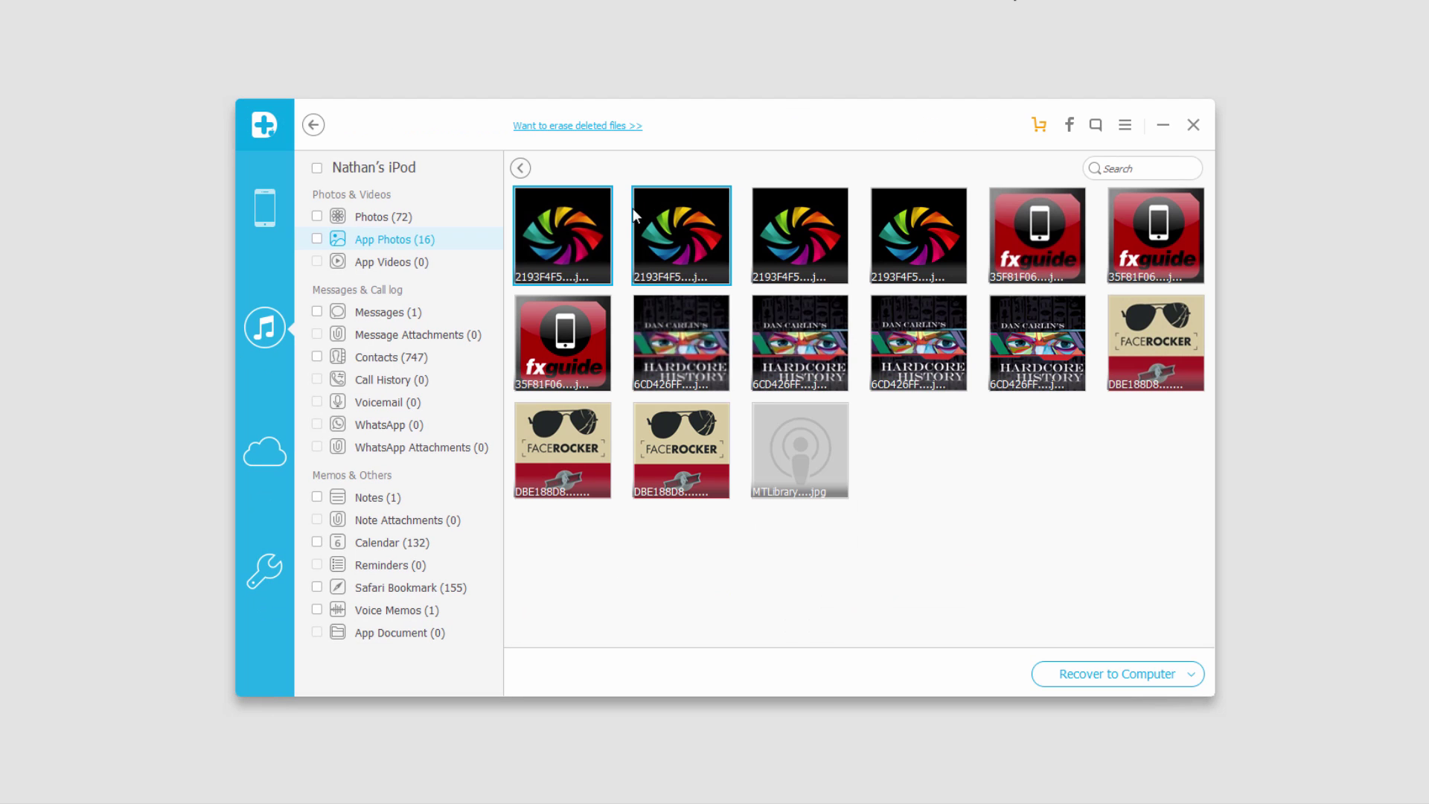
# - Tick the four aperture thumbnails and the Hardcore History thumbnail in App Photos
pyautogui.click(576, 231)
pyautogui.click(662, 238)
pyautogui.click(773, 208)
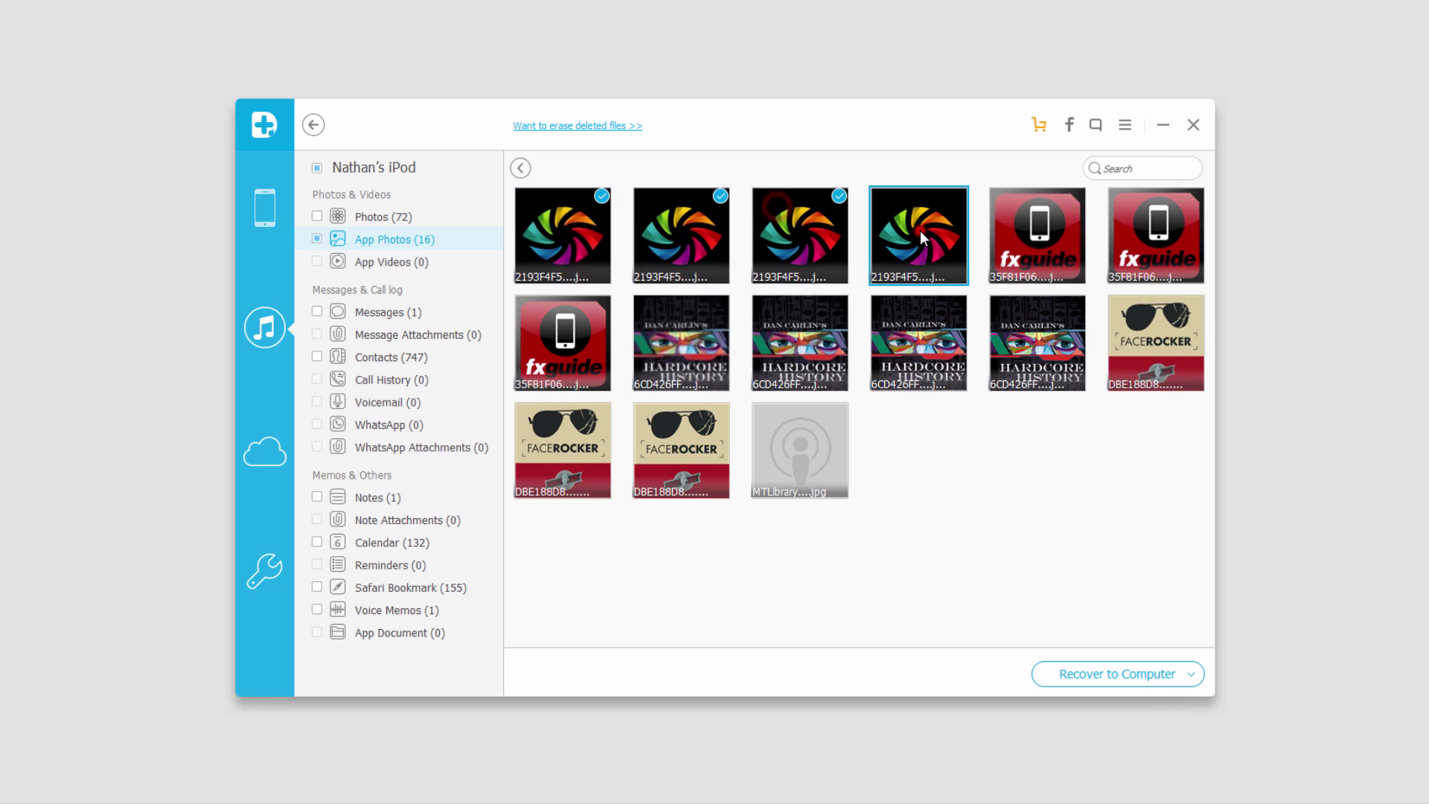
pyautogui.click(913, 229)
pyautogui.click(920, 306)
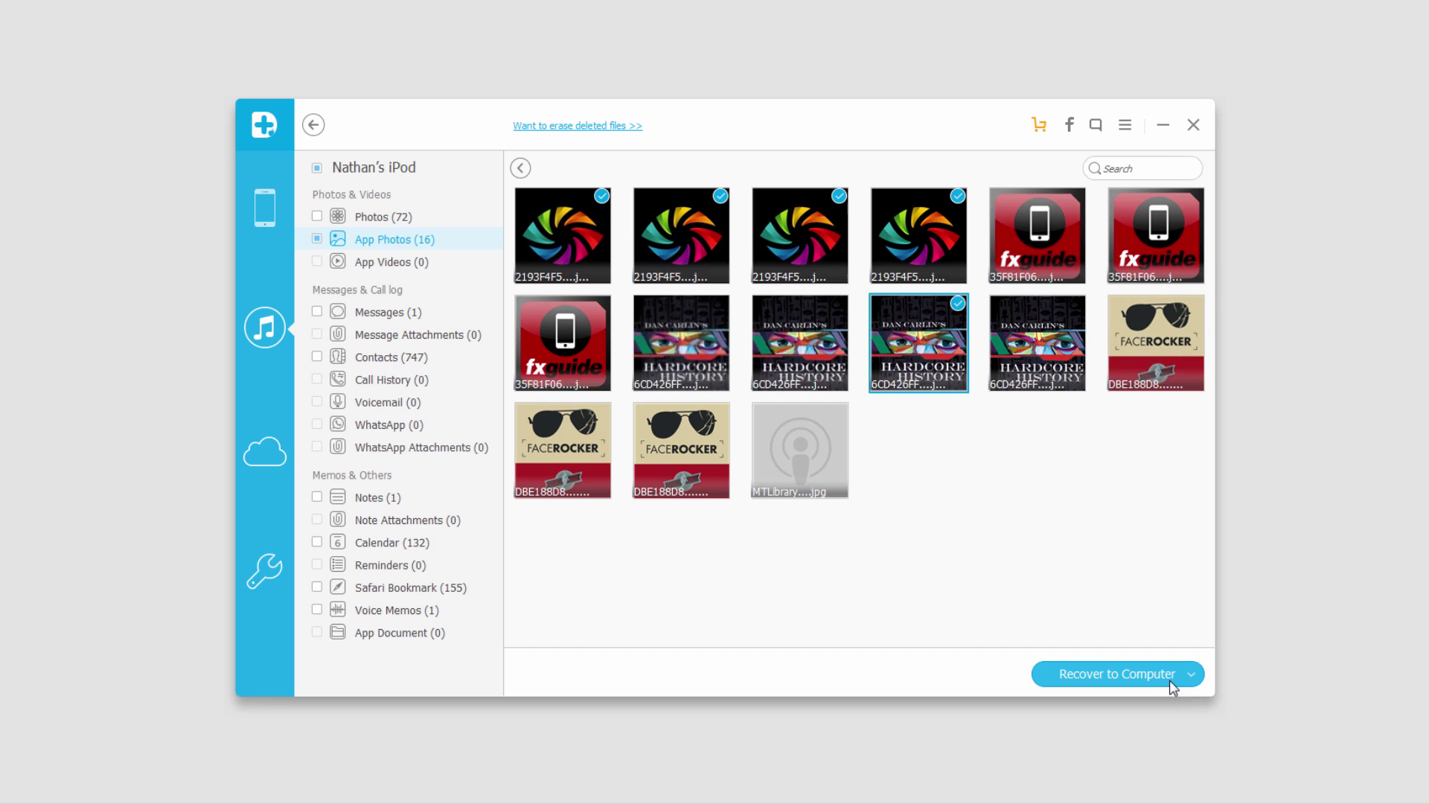